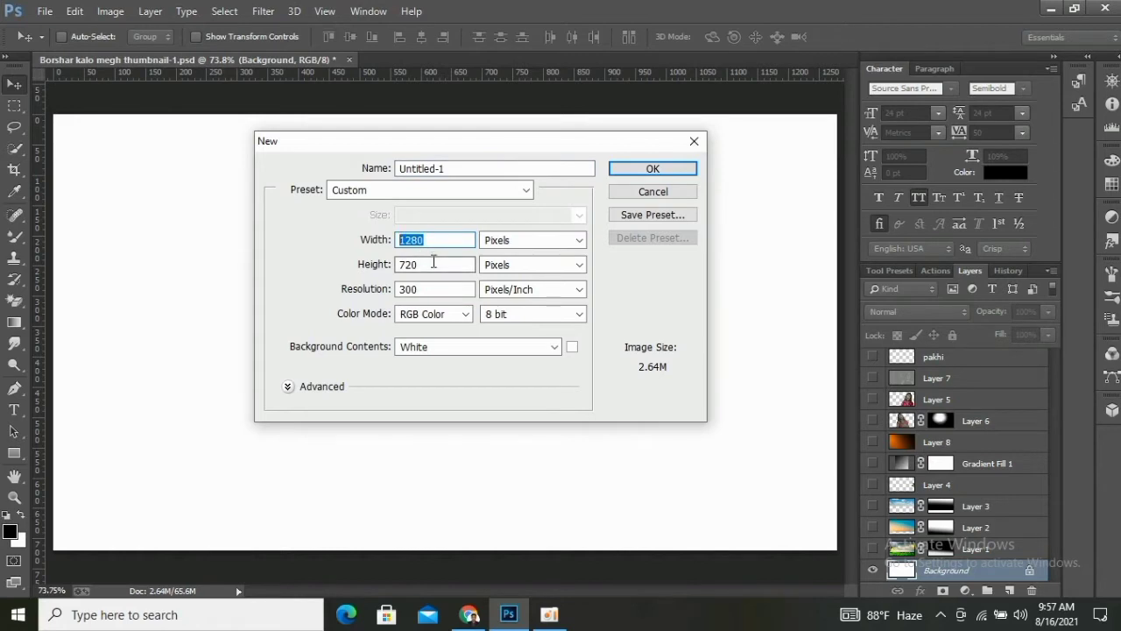
- Create a new 1280 × 720 pixel RGB document at 300 pixels/inch with a white background, docking its window as a tab
{"action": "left_click", "coordinate": [431, 263]}
{"action": "double_click", "coordinate": [429, 264]}
{"action": "left_click", "coordinate": [422, 288]}
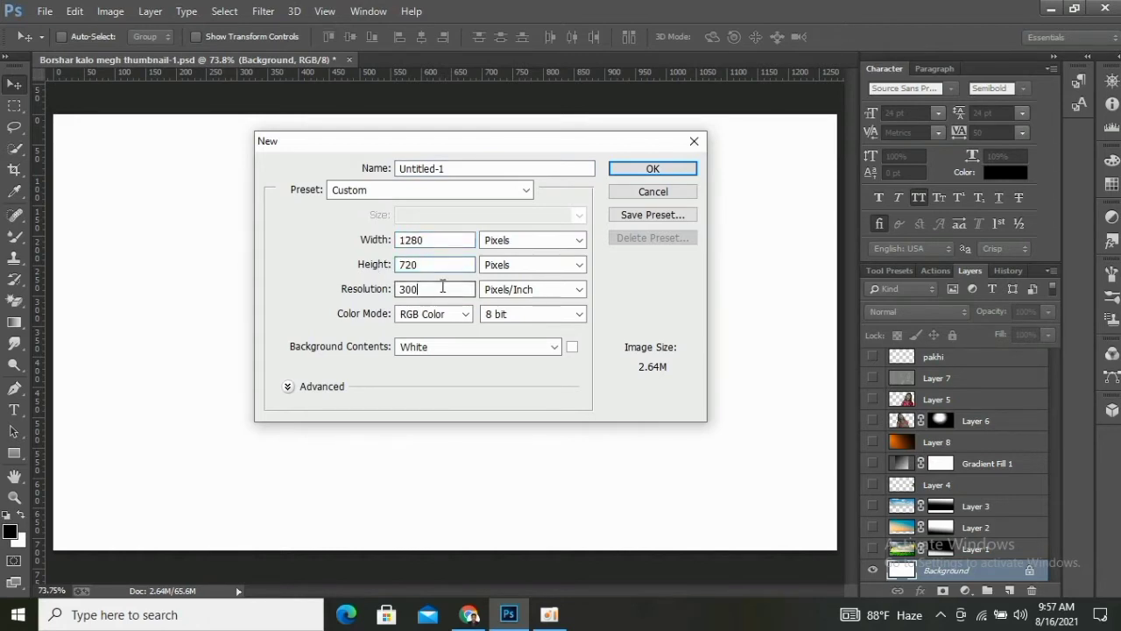
{"action": "double_click", "coordinate": [417, 289]}
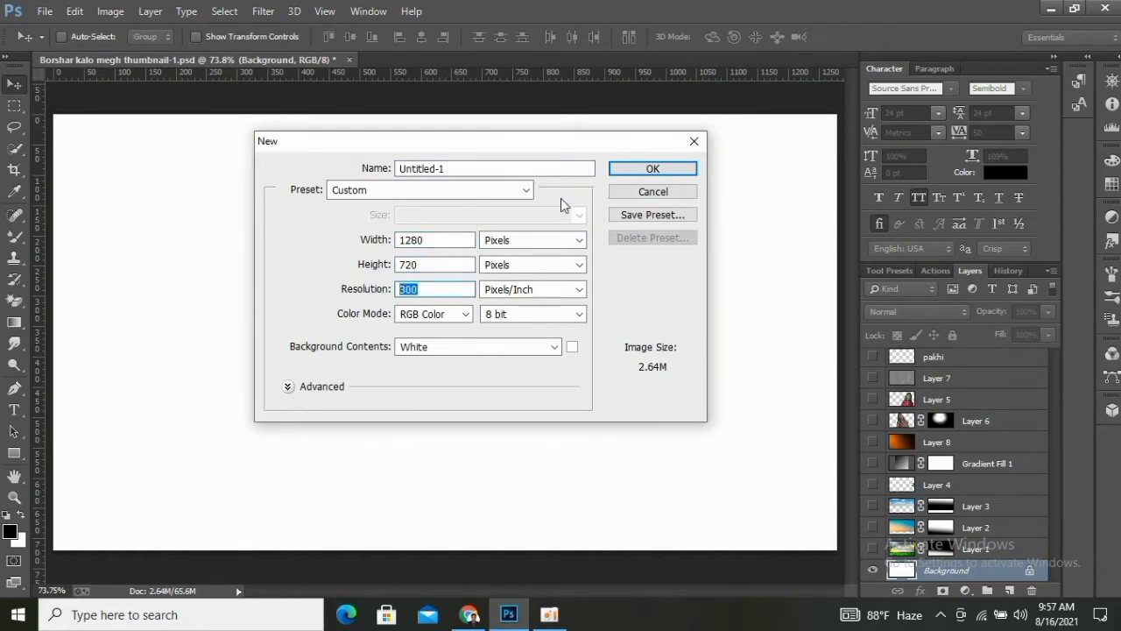
{"action": "left_click", "coordinate": [648, 171]}
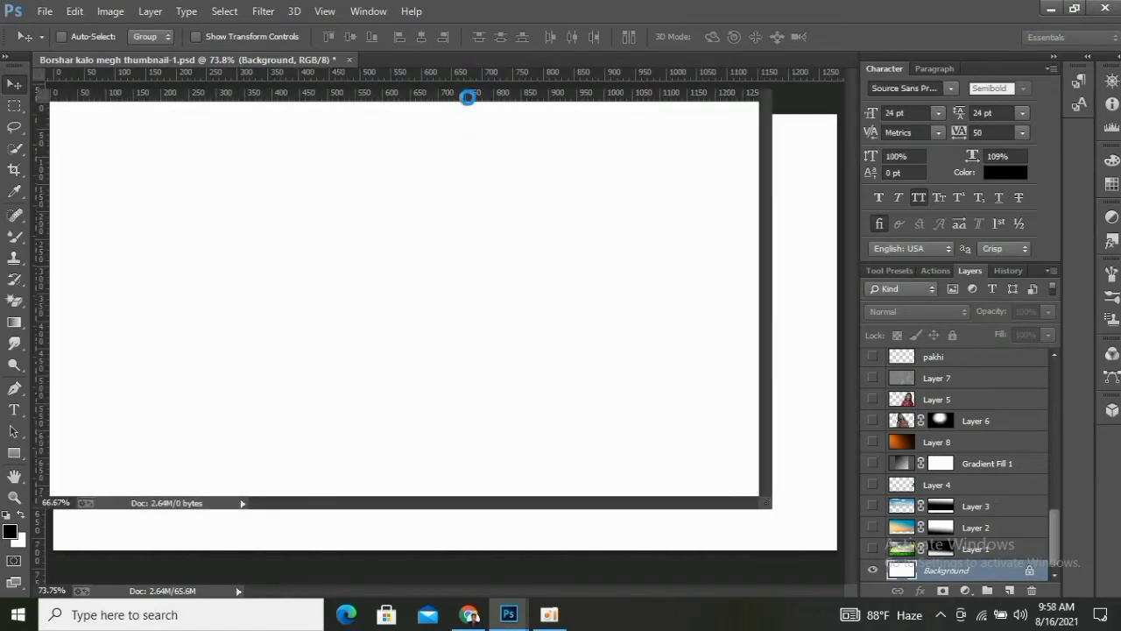
{"action": "left_click_drag", "start_coordinate": [448, 73], "coordinate": [551, 65]}
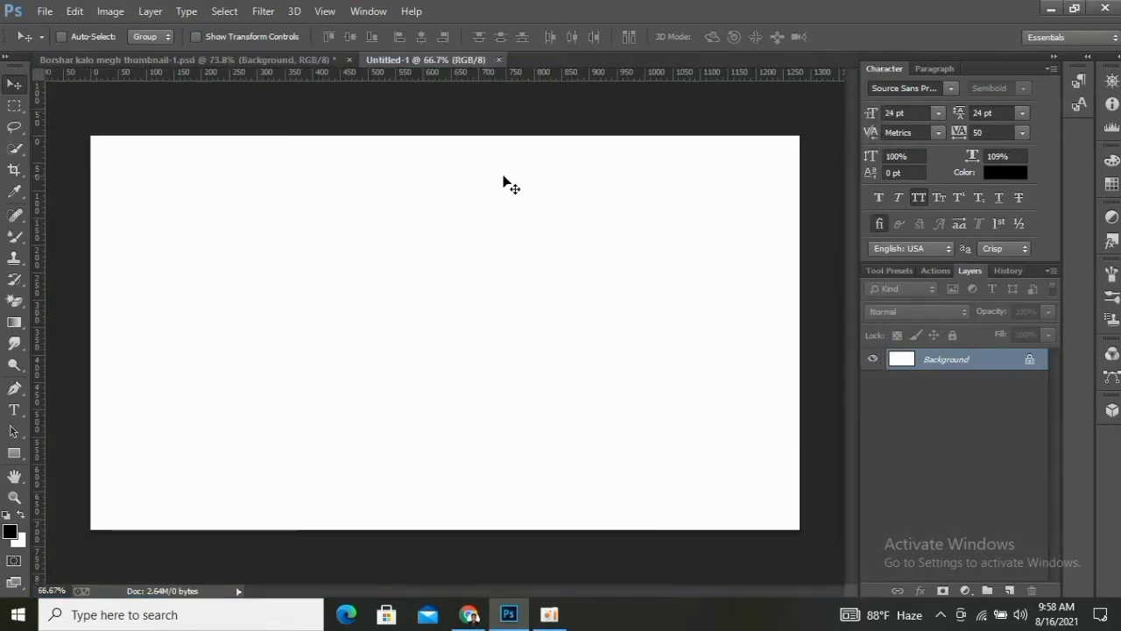
- In Borshar kalo megh thumbnail-1.psd, show the landscape layers Layer 1 to Layer 4, plus Gradient Fill 1 and Layer 8
{"action": "left_click", "coordinate": [306, 59]}
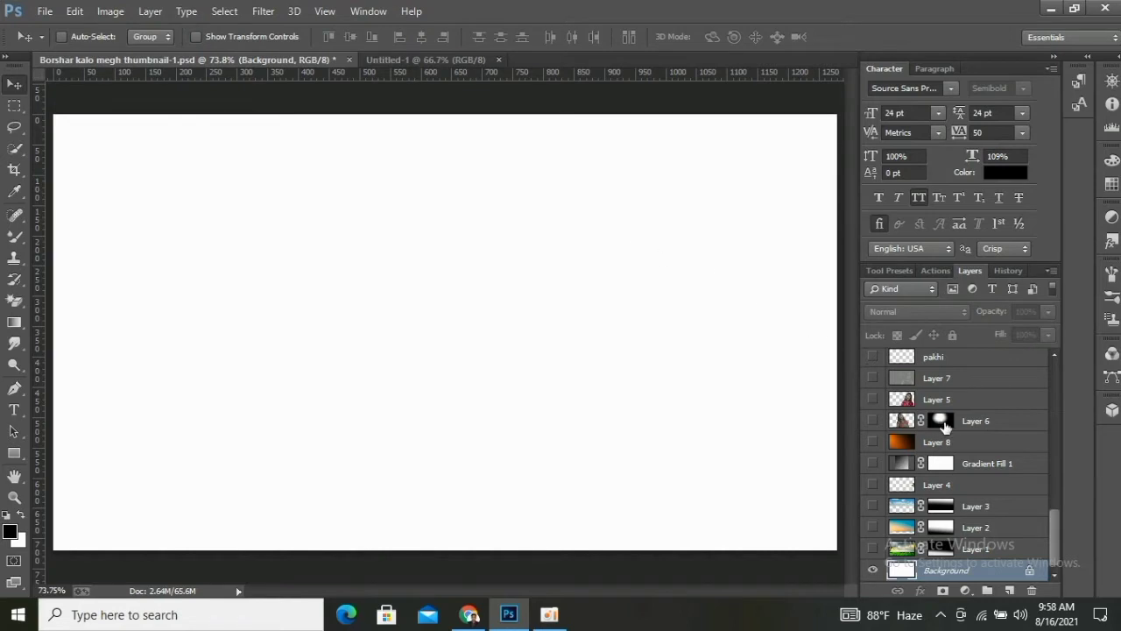
{"action": "left_click", "coordinate": [871, 547]}
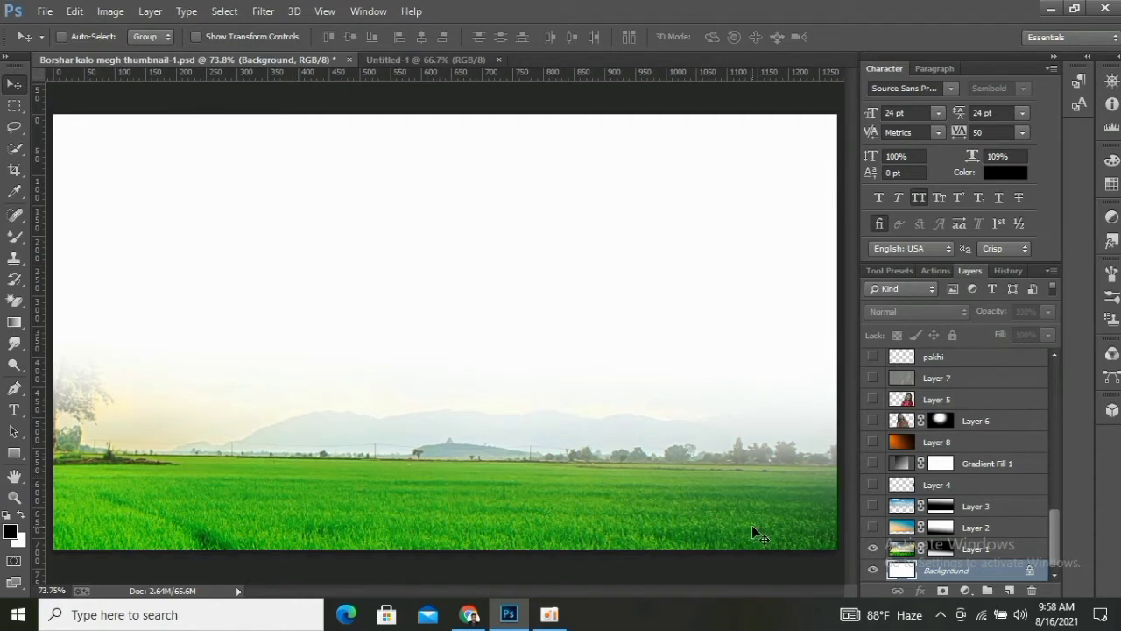
{"action": "left_click", "coordinate": [872, 527]}
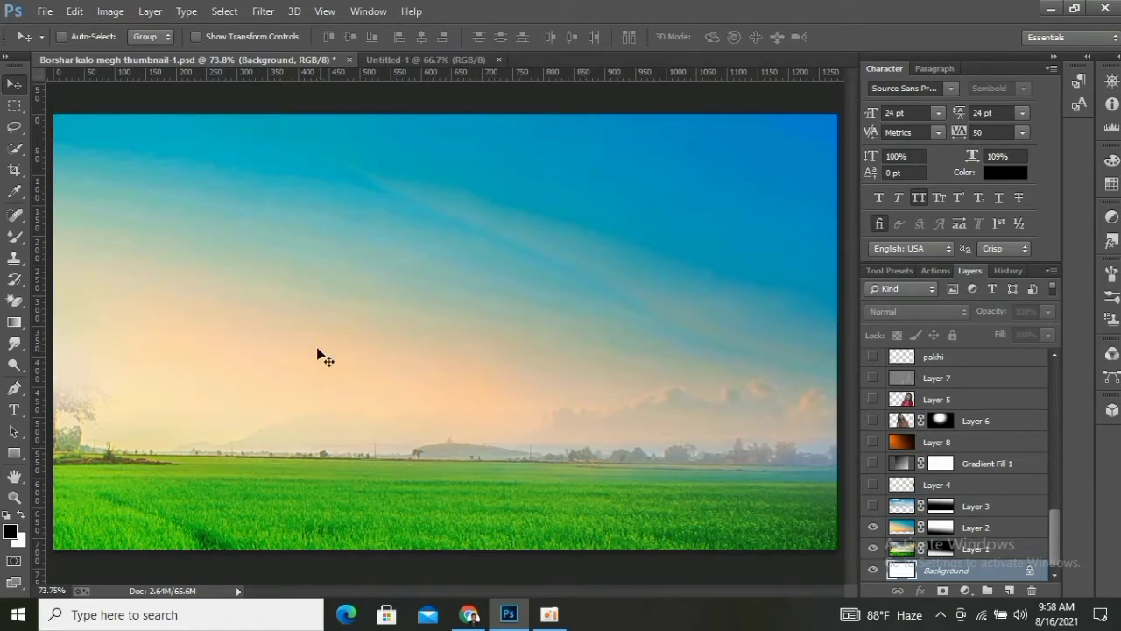
{"action": "left_click", "coordinate": [871, 507]}
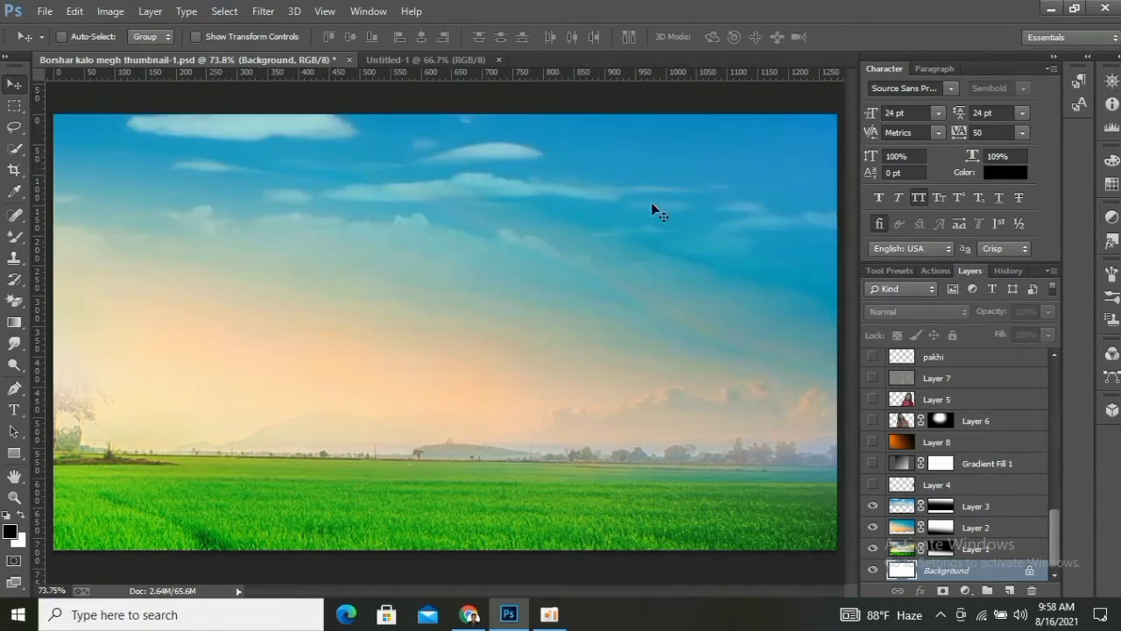
{"action": "left_click", "coordinate": [871, 484]}
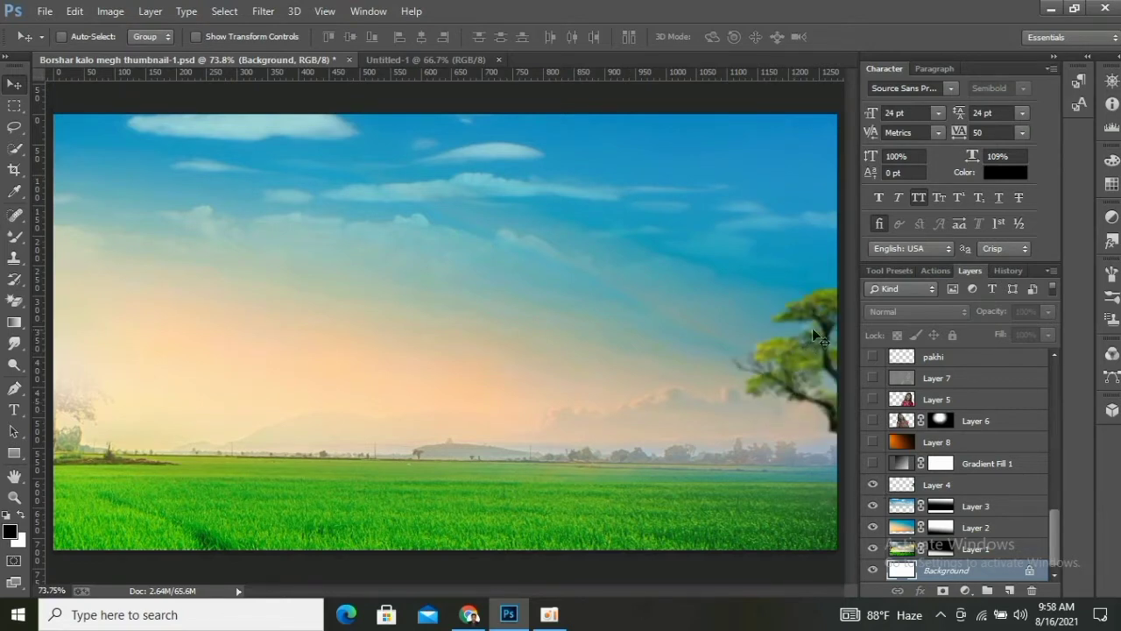
{"action": "left_click", "coordinate": [871, 463]}
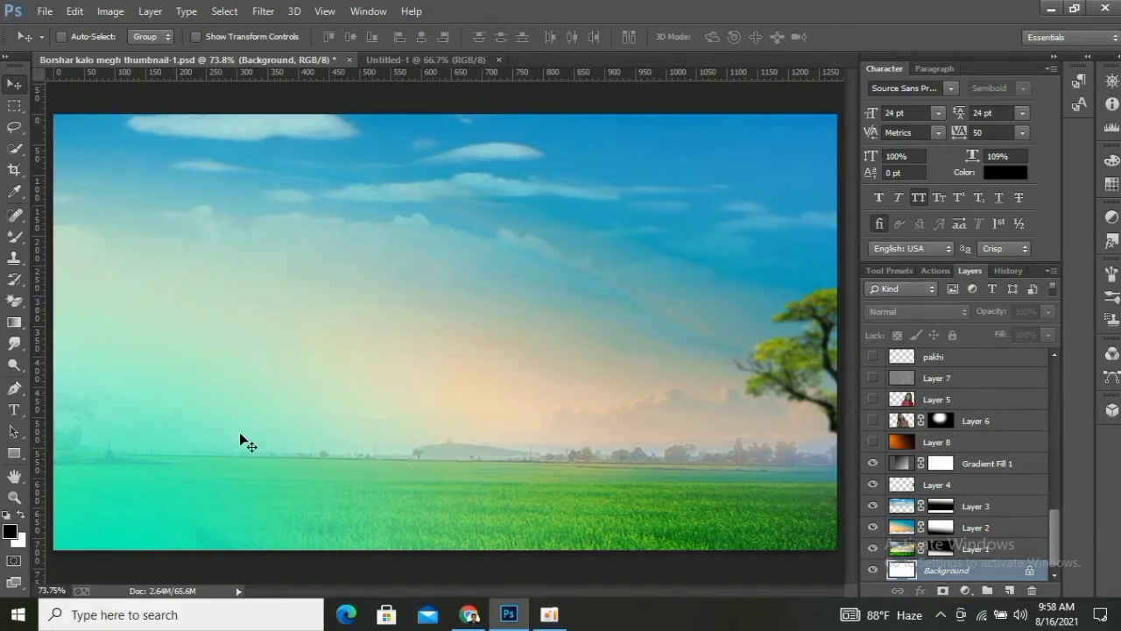
{"action": "left_click", "coordinate": [872, 442]}
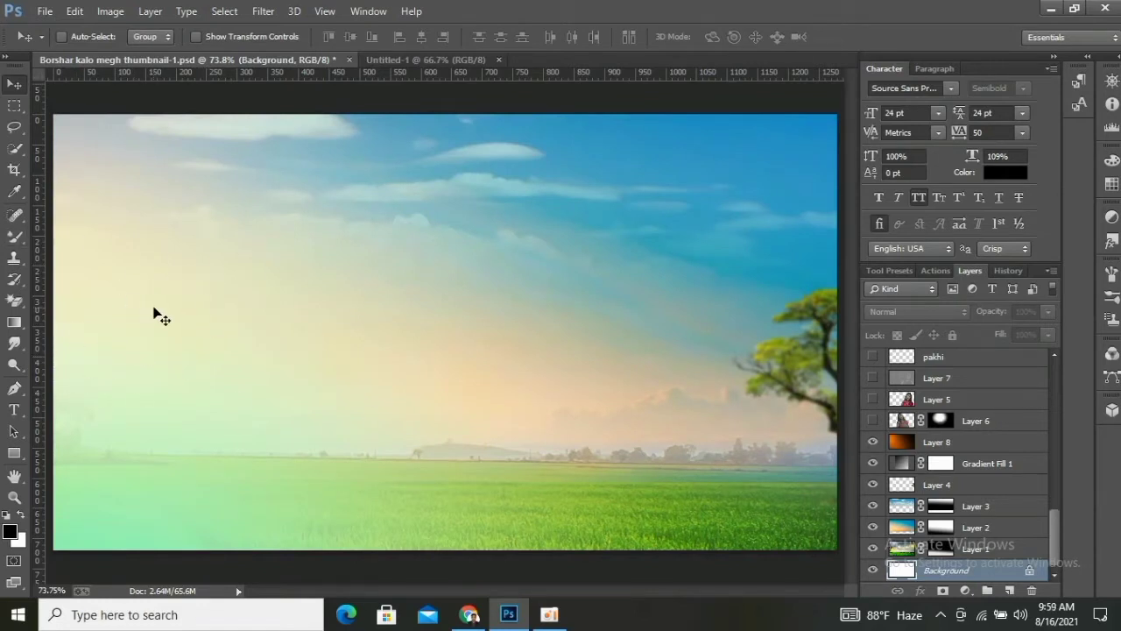
- Show the two portrait layers, Layer 6 and Layer 5, and the grey Layer 7 above them
{"action": "left_click", "coordinate": [872, 422]}
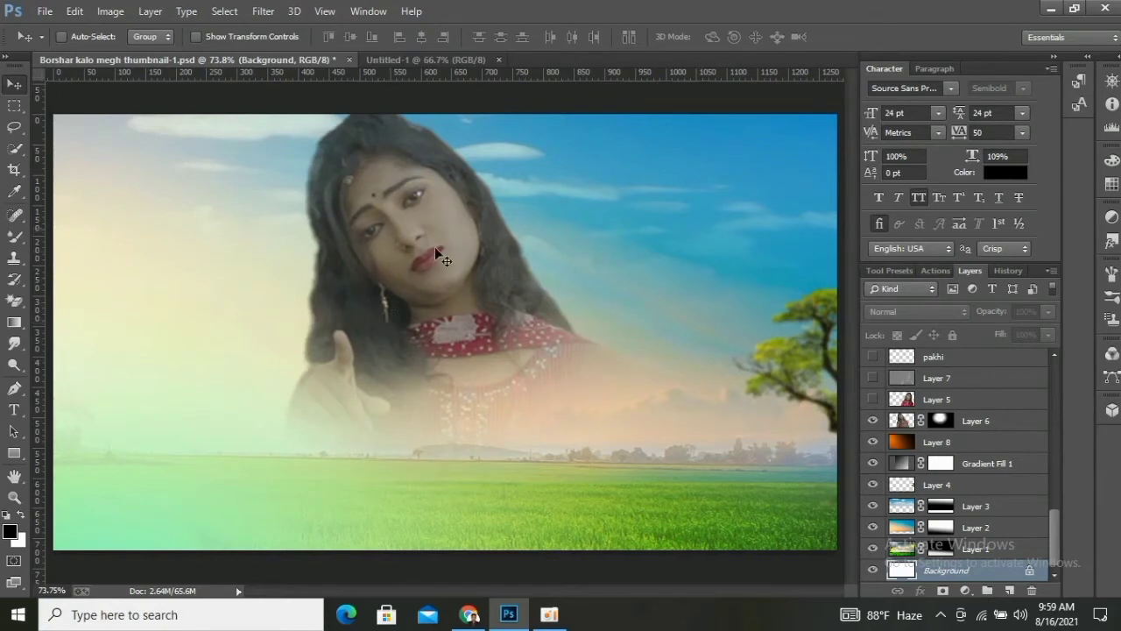
{"action": "left_click", "coordinate": [873, 400]}
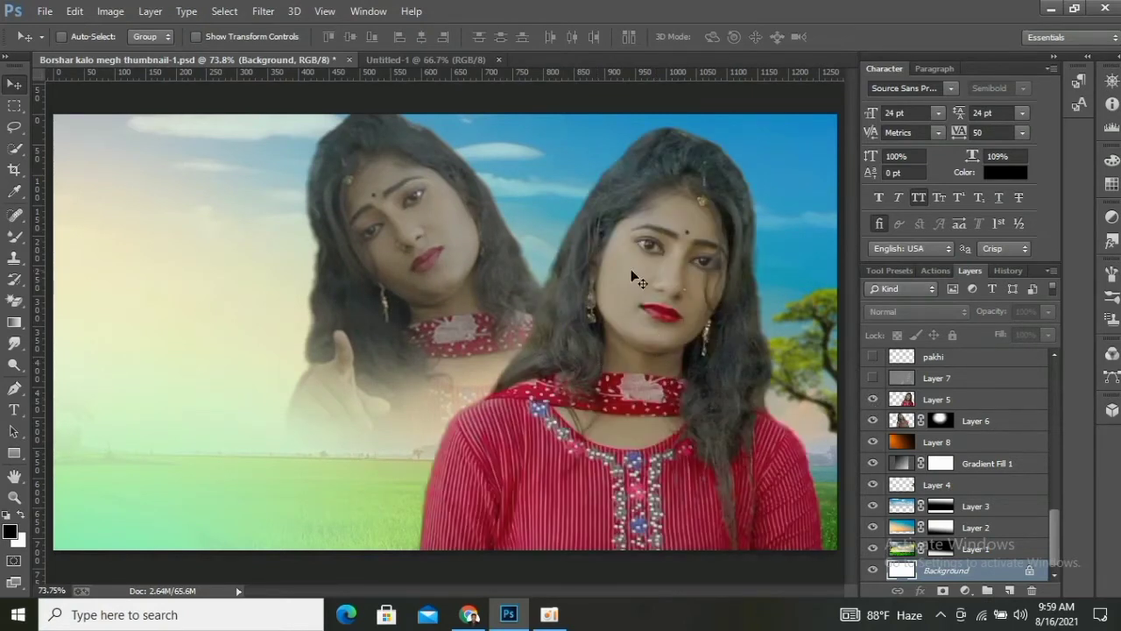
{"action": "left_click", "coordinate": [872, 378]}
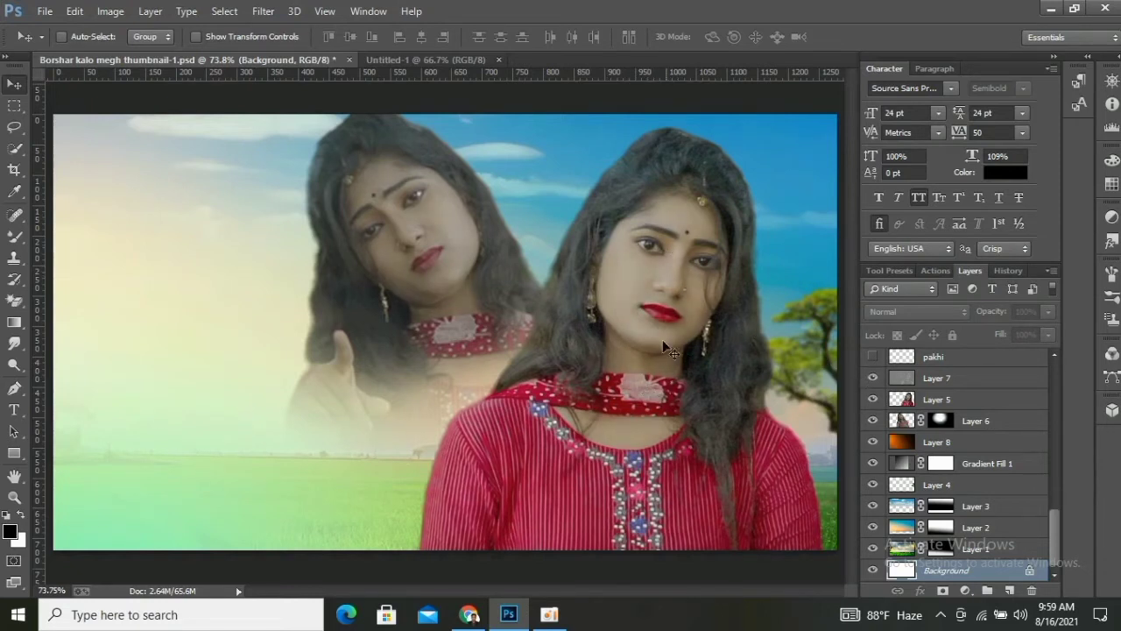
{"action": "left_click", "coordinate": [873, 380]}
- Show the pakhi bird layer and the Layer 9 light glow
{"action": "left_click", "coordinate": [873, 358]}
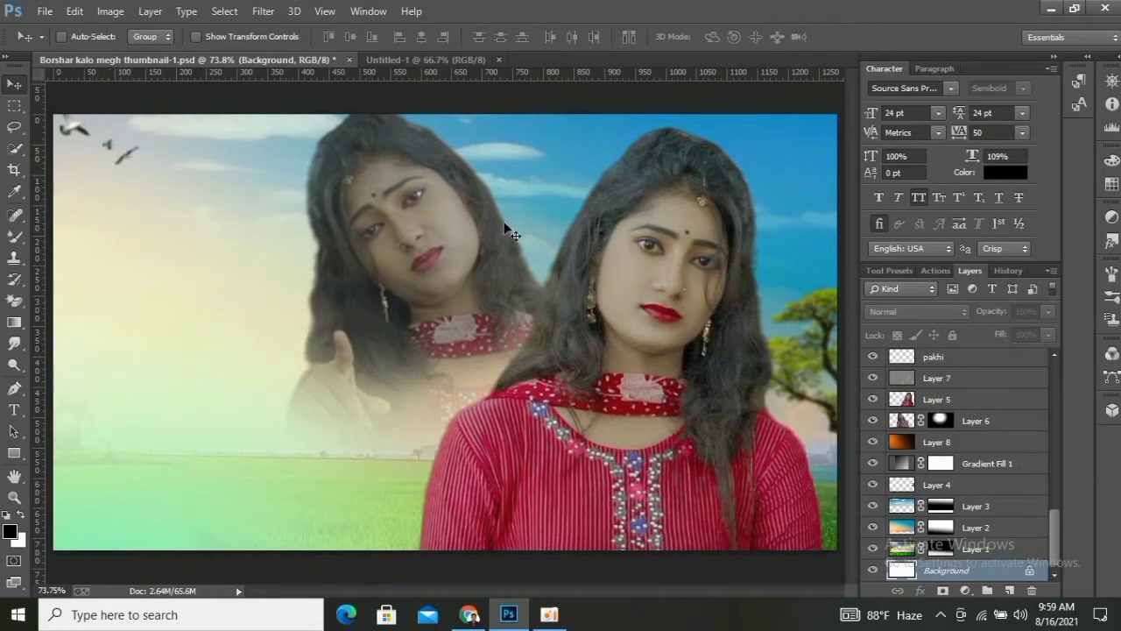
{"action": "scroll", "coordinate": [958, 362], "scroll_direction": "up", "scroll_amount": 3}
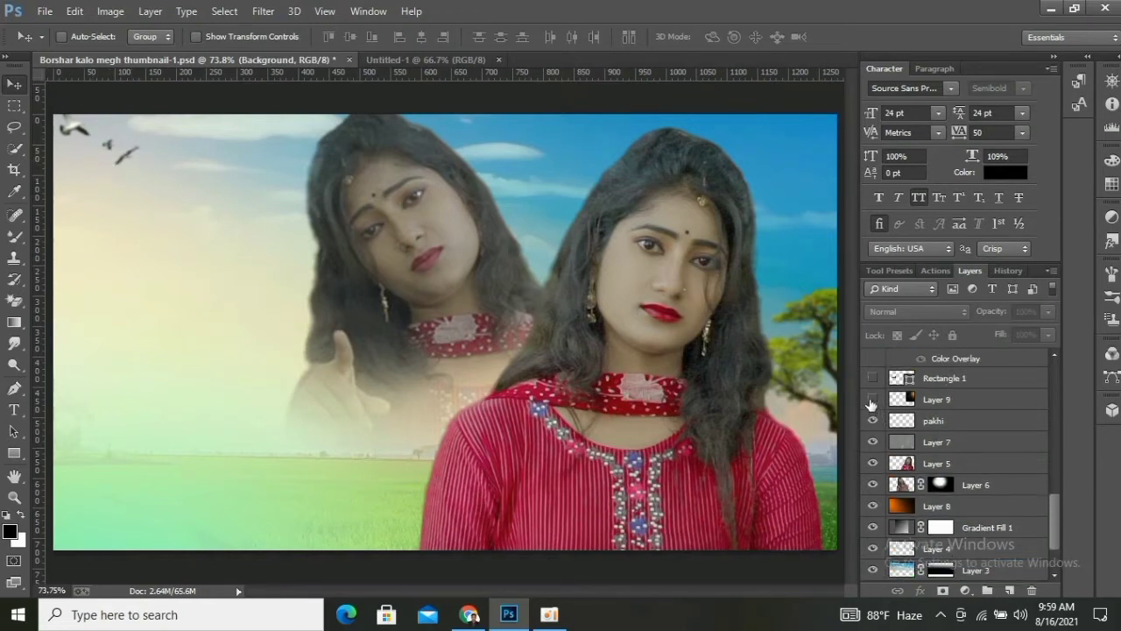
{"action": "left_click", "coordinate": [872, 401]}
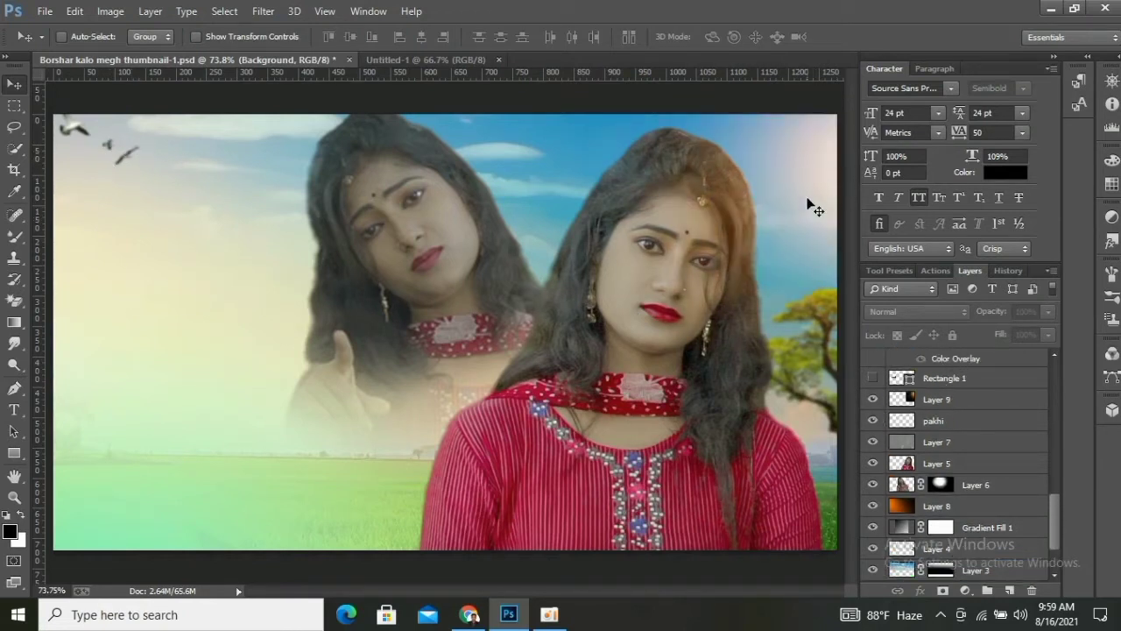
- Show the title artwork: the black Rectangle 1, the red Titel lettering and the yellow Layer 10 word
{"action": "left_click", "coordinate": [872, 377]}
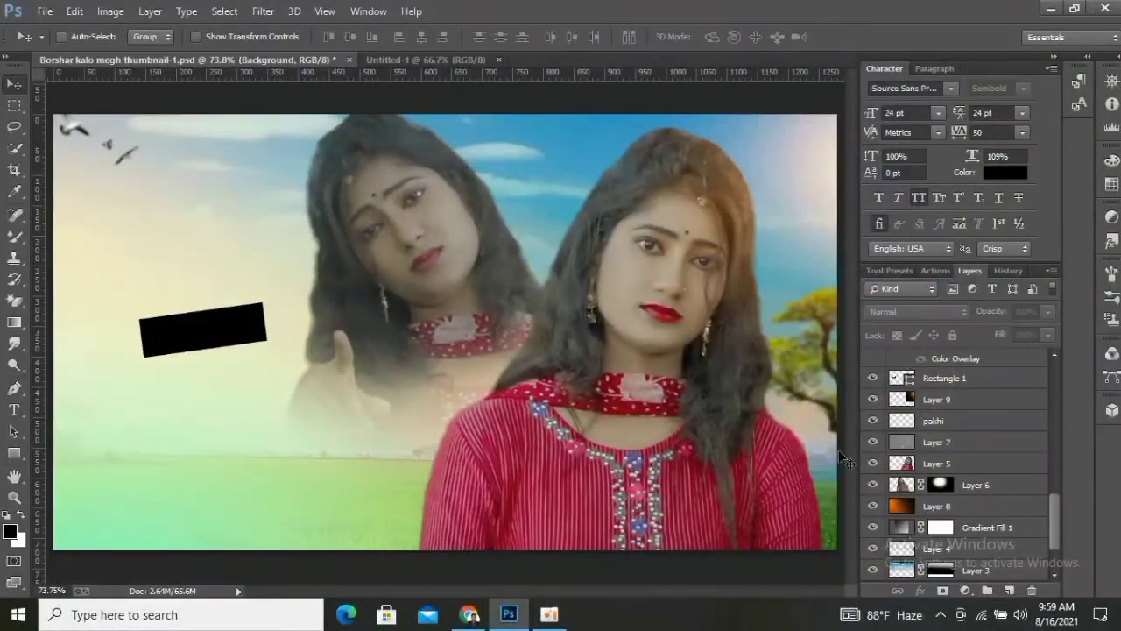
{"action": "scroll", "coordinate": [961, 439], "scroll_direction": "up", "scroll_amount": 2}
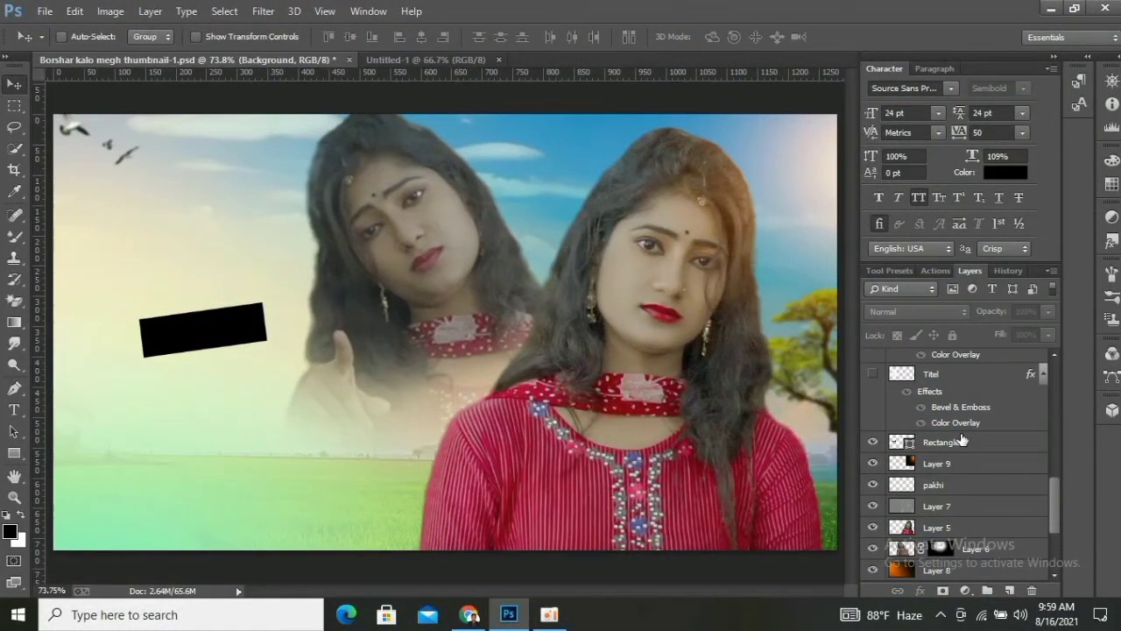
{"action": "left_click", "coordinate": [873, 375]}
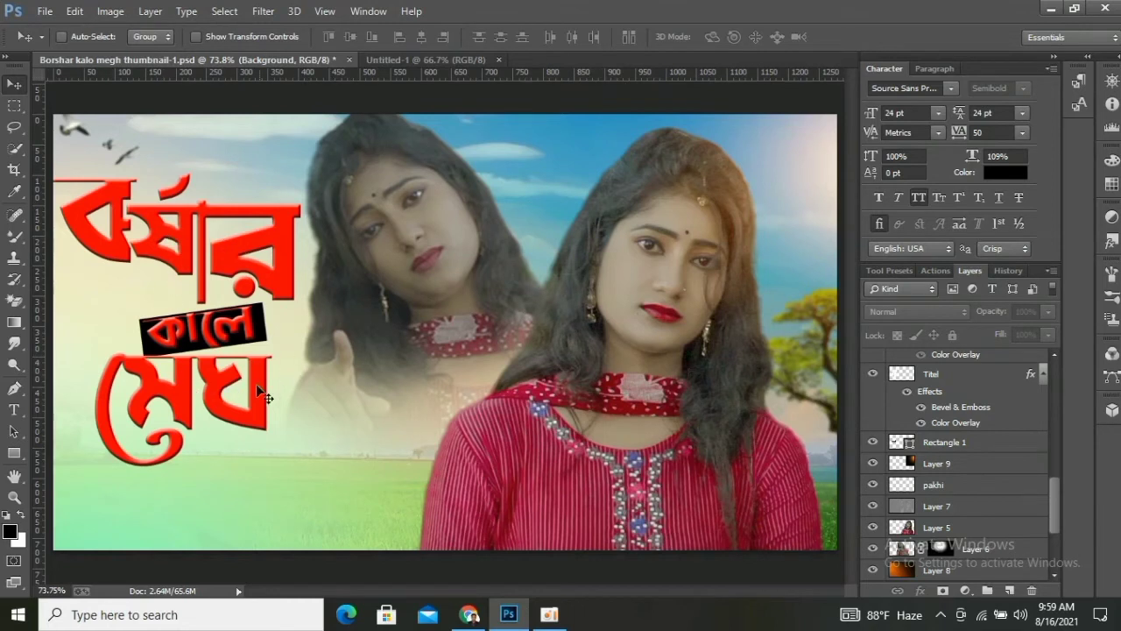
{"action": "scroll", "coordinate": [975, 442], "scroll_direction": "up", "scroll_amount": 3}
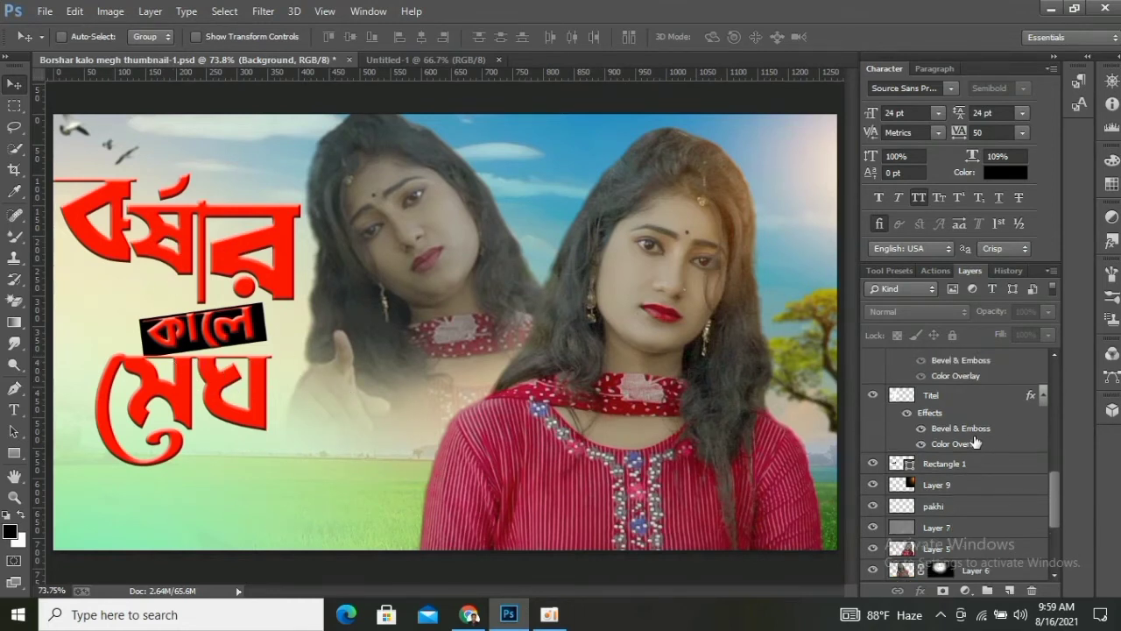
{"action": "scroll", "coordinate": [975, 440], "scroll_direction": "up", "scroll_amount": 2}
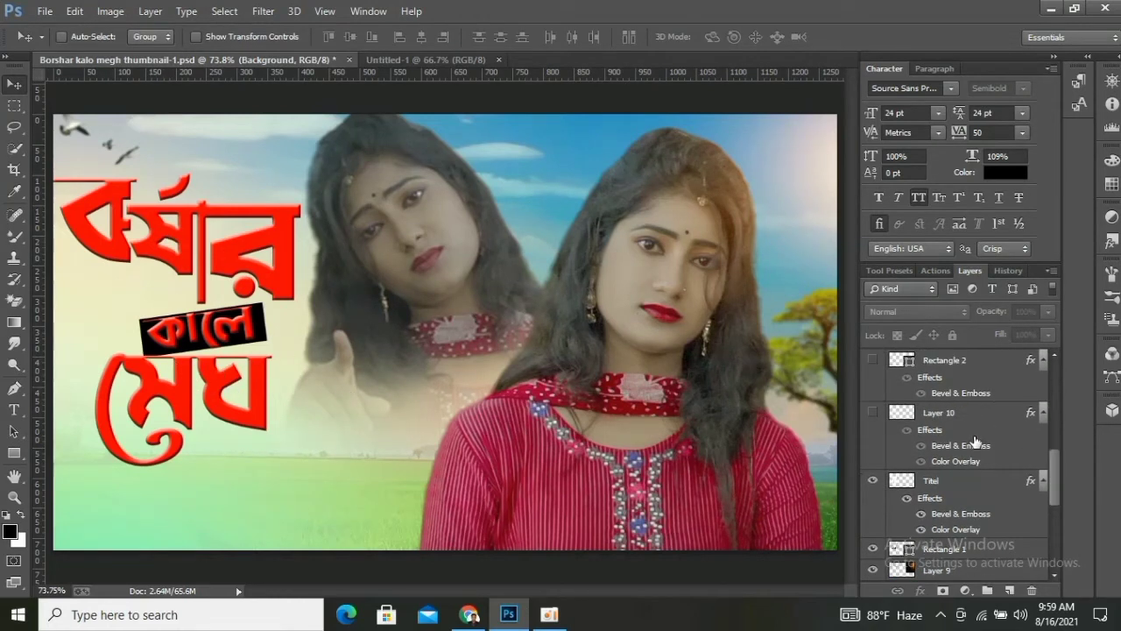
{"action": "left_click", "coordinate": [873, 413]}
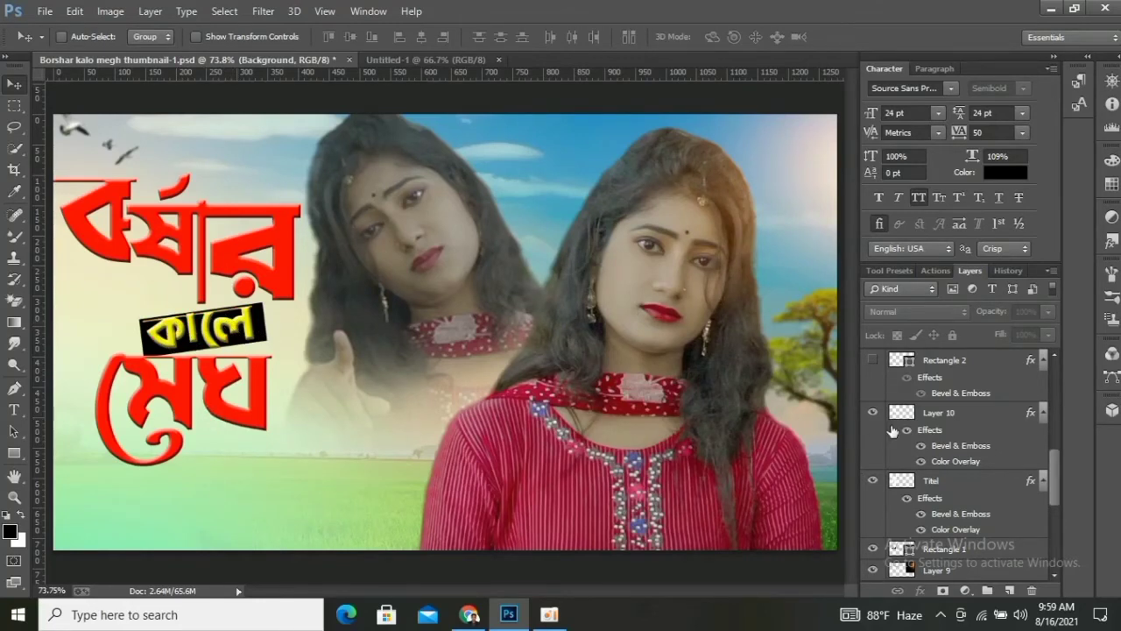
- Show Rectangle 2 and the dotted title accents Shape 1, Shape 1 copy, Shape 2 and Shape 2 copy
{"action": "scroll", "coordinate": [946, 429], "scroll_direction": "up", "scroll_amount": 3}
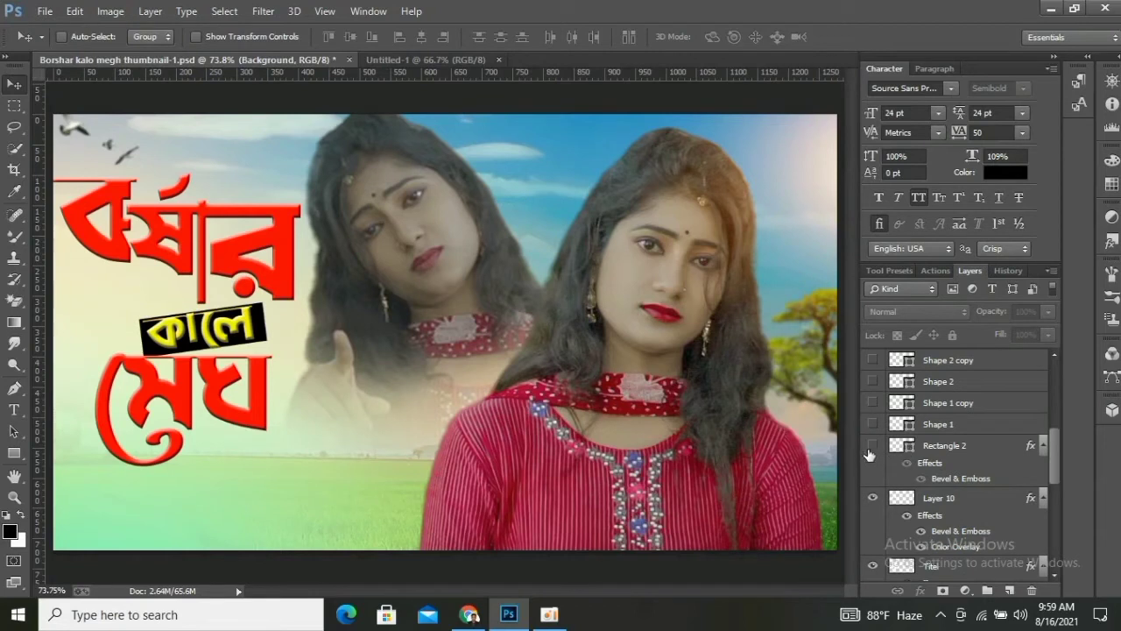
{"action": "left_click", "coordinate": [872, 446]}
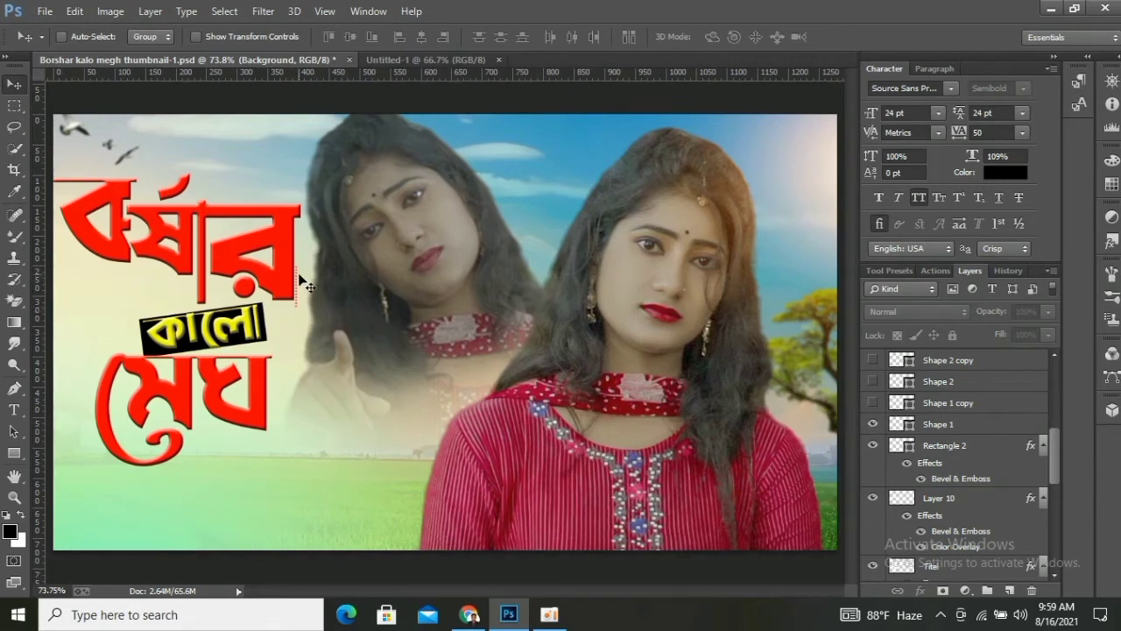
{"action": "left_click", "coordinate": [874, 402]}
{"action": "left_click", "coordinate": [871, 382]}
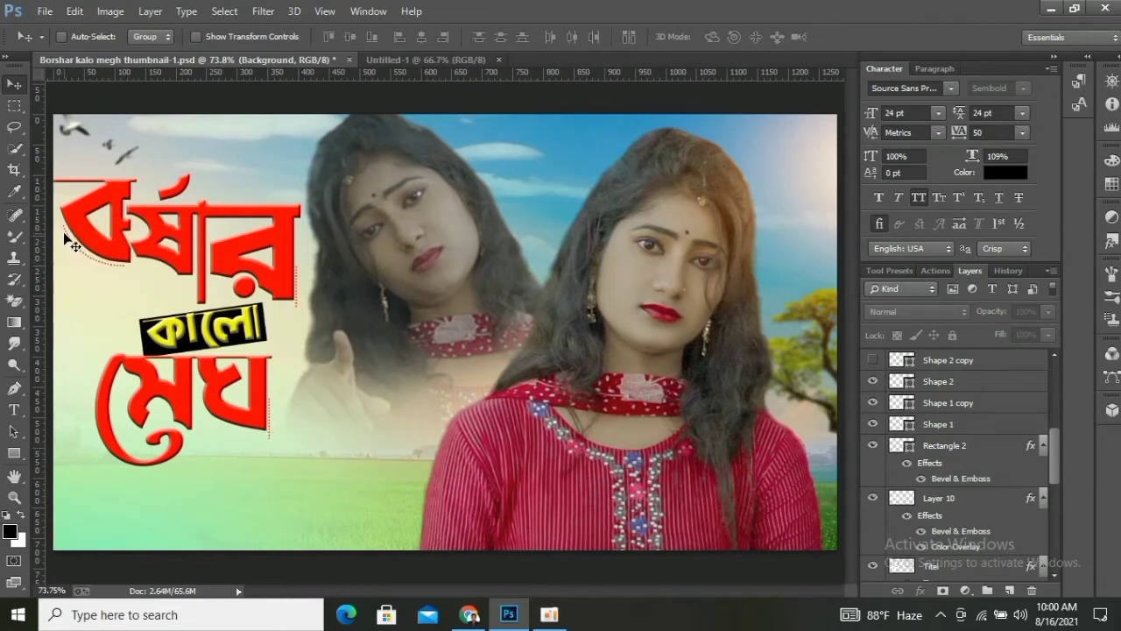
{"action": "left_click", "coordinate": [872, 361]}
- Show the two small framed photos: Rectangle 3 with clipped Layer 11, and Rectangle 3 copy with clipped Layer 12
{"action": "scroll", "coordinate": [1007, 433], "scroll_direction": "up", "scroll_amount": 3}
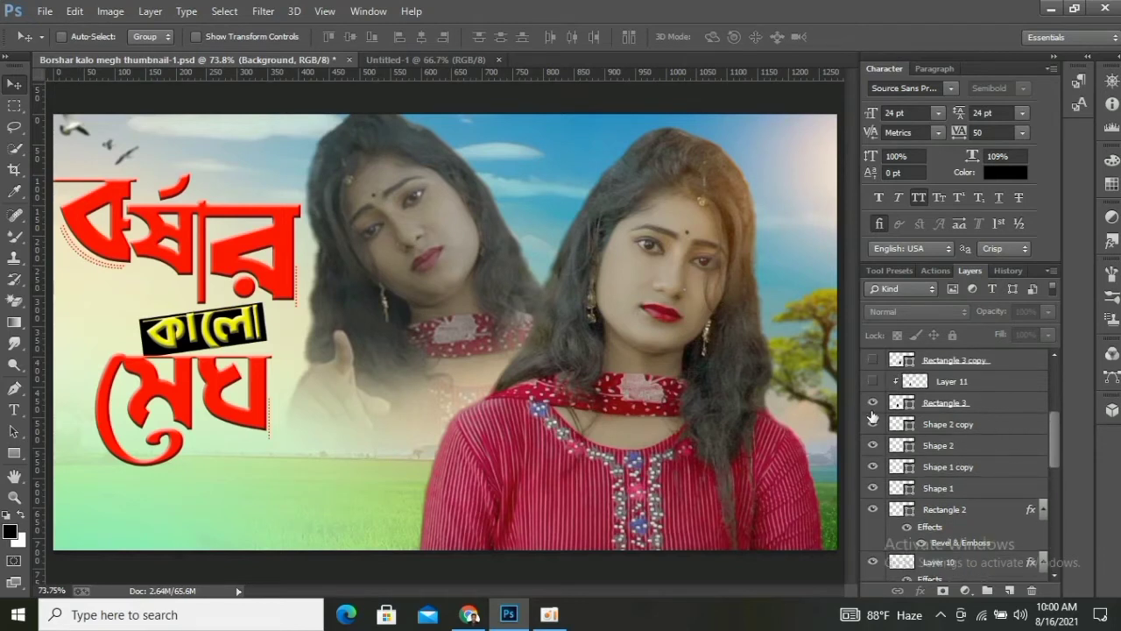
{"action": "left_click", "coordinate": [871, 412]}
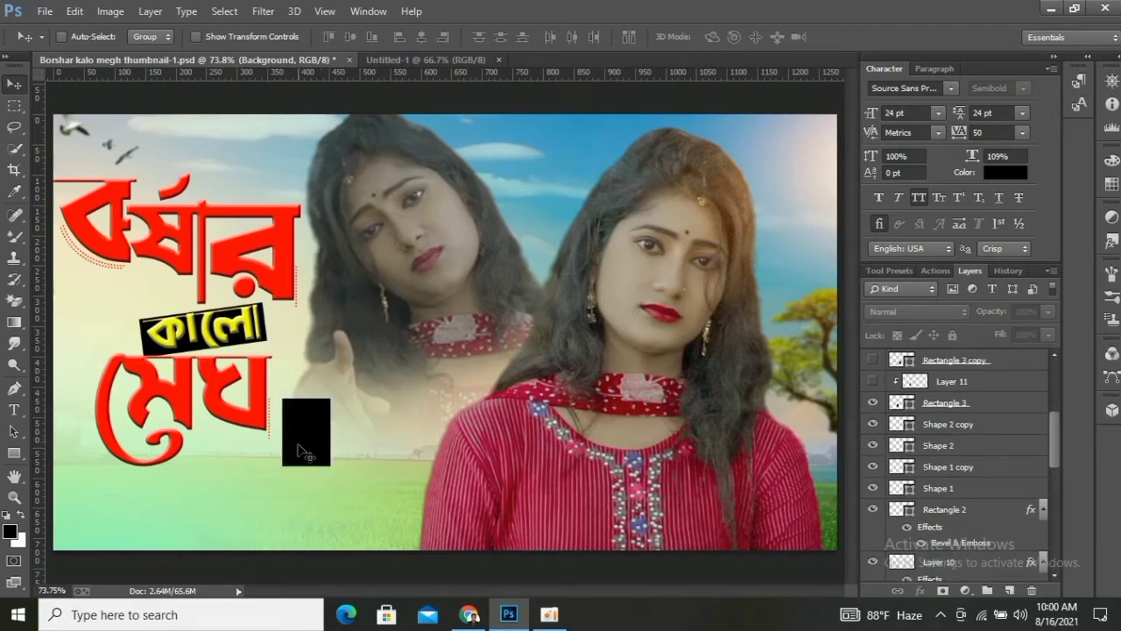
{"action": "left_click", "coordinate": [872, 383]}
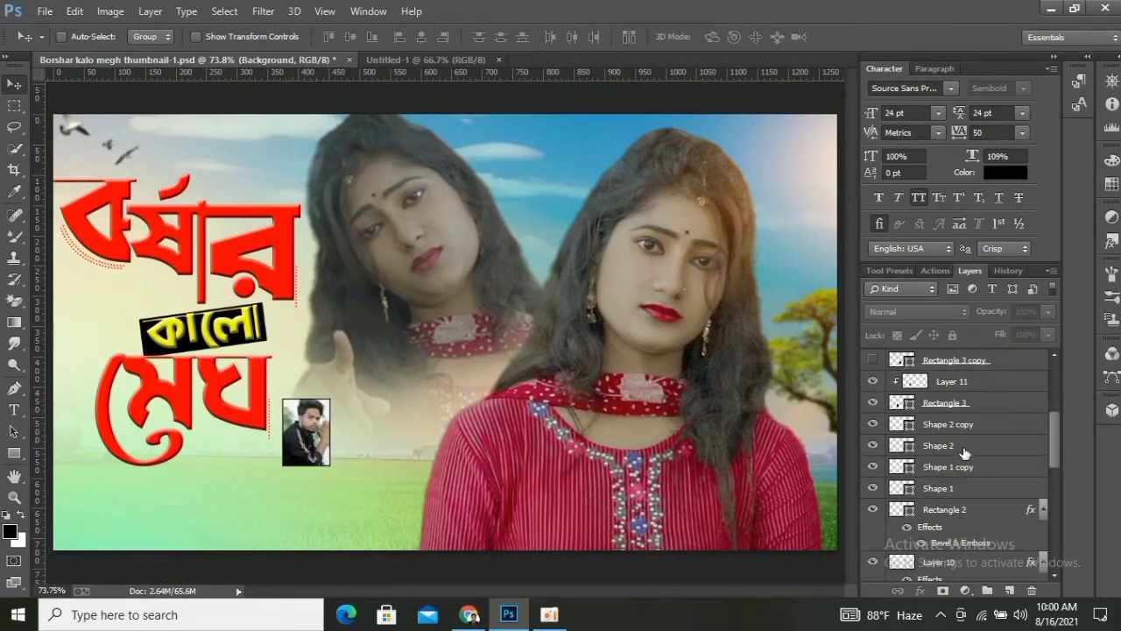
{"action": "scroll", "coordinate": [964, 451], "scroll_direction": "up", "scroll_amount": 3}
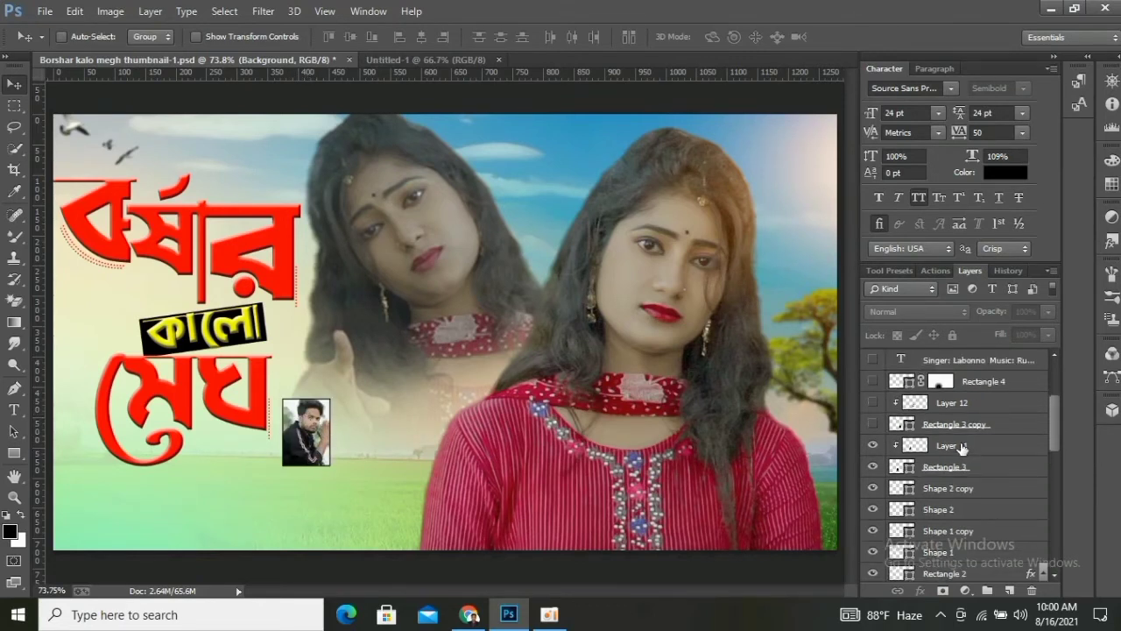
{"action": "left_click", "coordinate": [872, 423]}
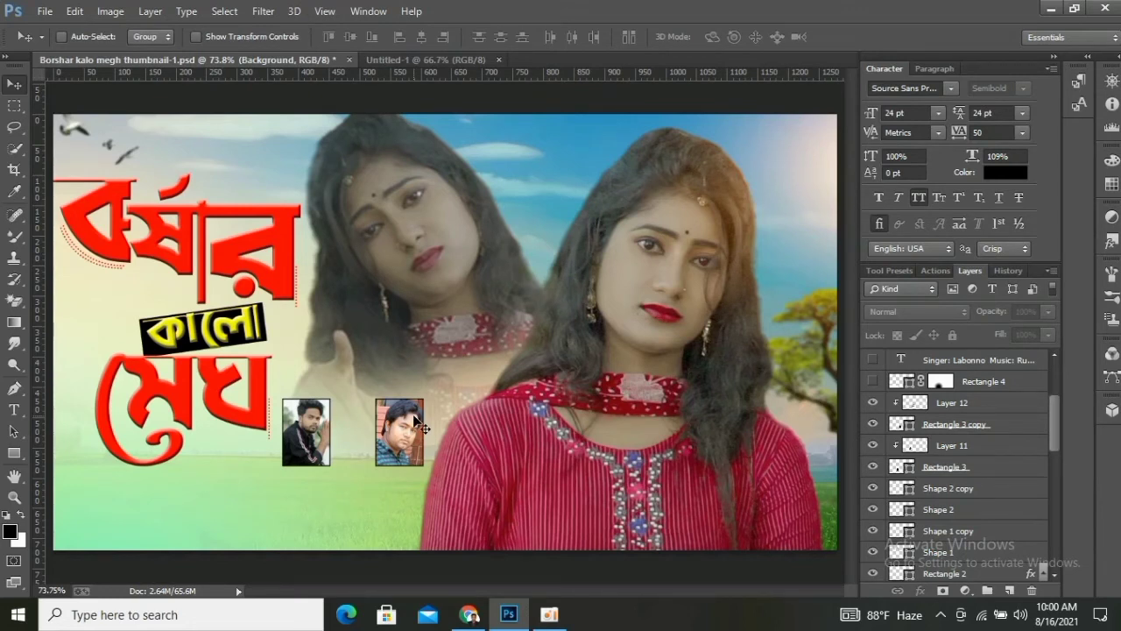
- Show the white Rectangle 4 panel, the singer and music credits, the vertical name text and the director credit
{"action": "scroll", "coordinate": [959, 468], "scroll_direction": "up", "scroll_amount": 3}
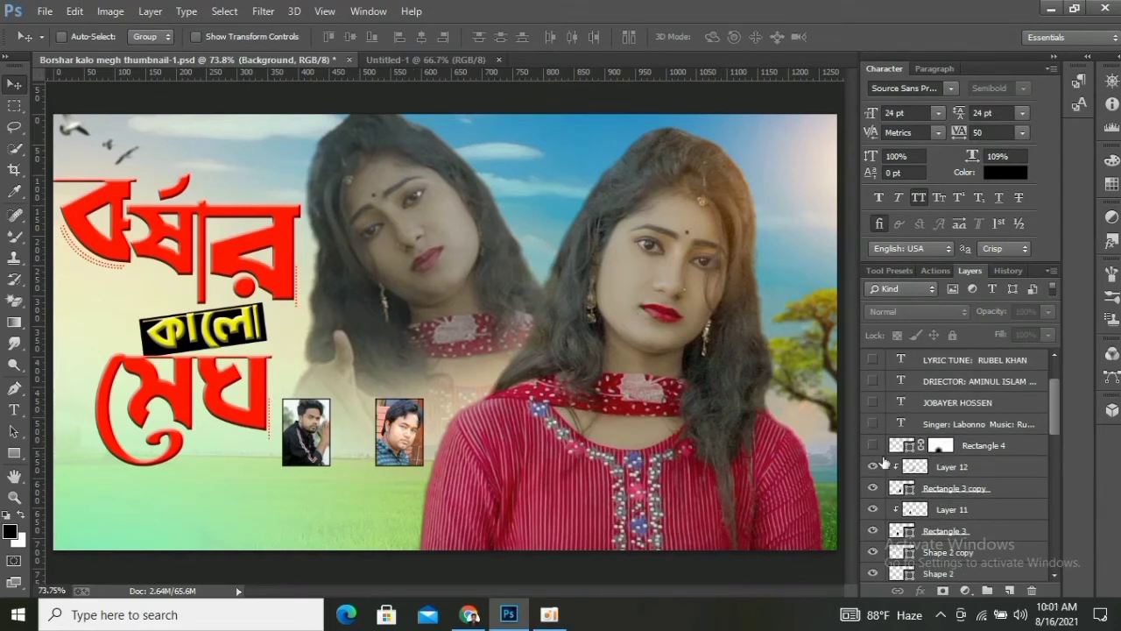
{"action": "left_click", "coordinate": [872, 445]}
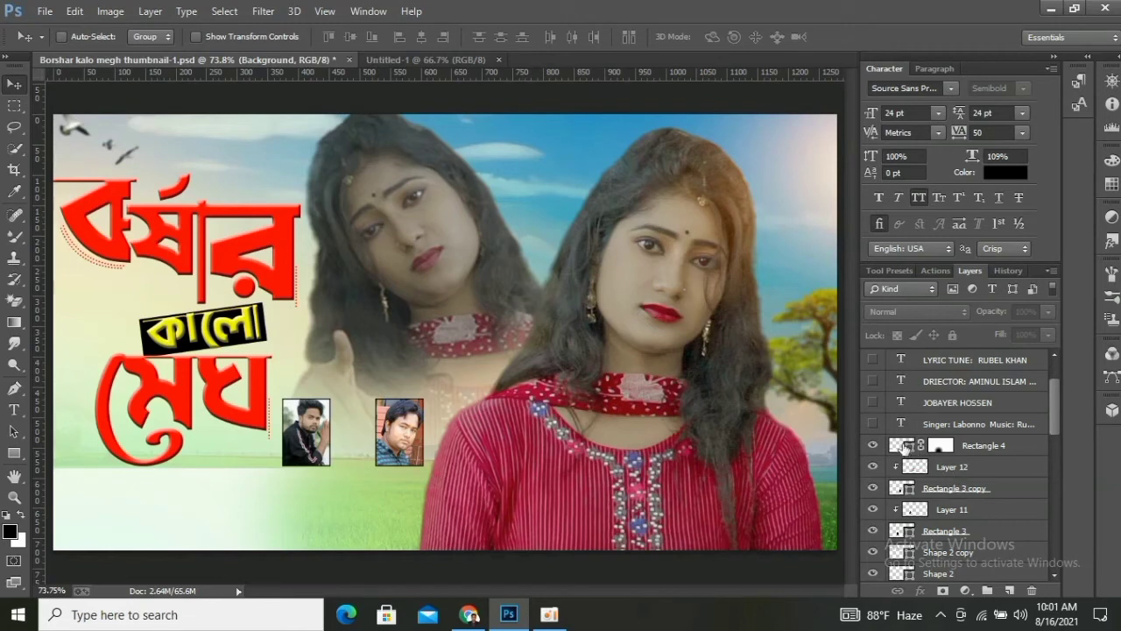
{"action": "left_click", "coordinate": [871, 424]}
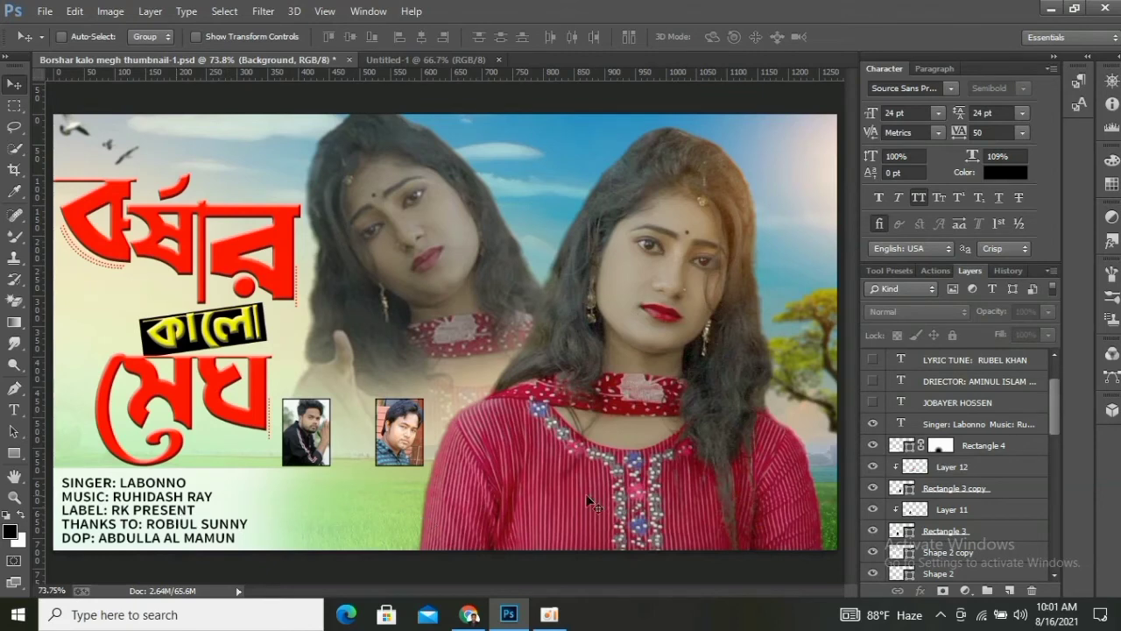
{"action": "left_click", "coordinate": [870, 404]}
{"action": "left_click", "coordinate": [872, 382]}
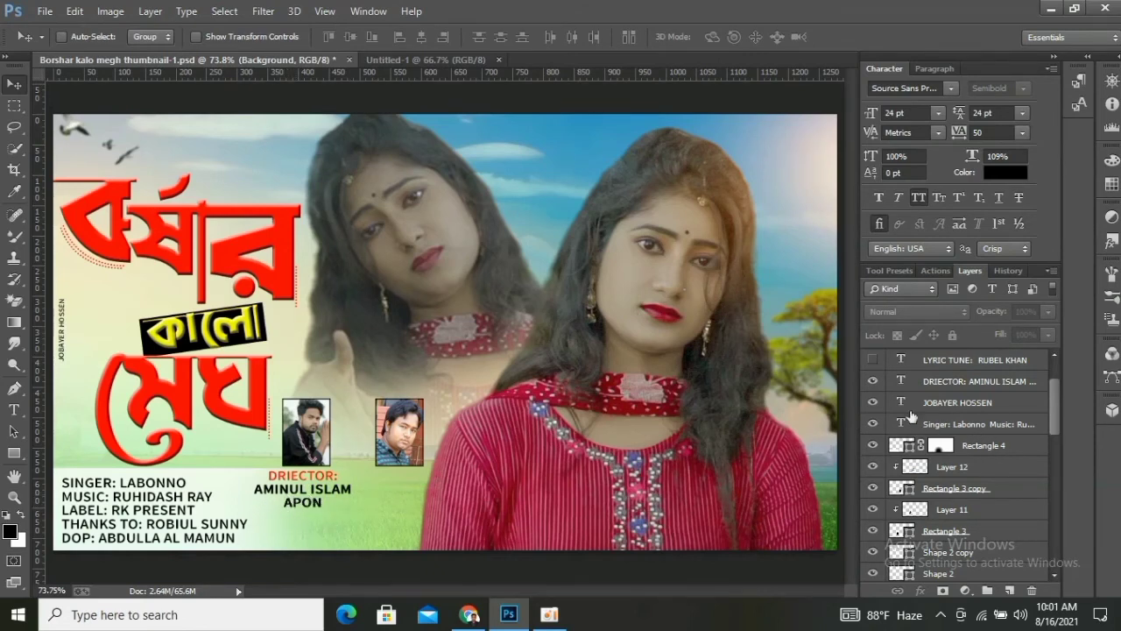
- Show the remaining upper layers: the lyric and tune credit, LOGO, Layer 15 and Layer 16
{"action": "left_click", "coordinate": [872, 359]}
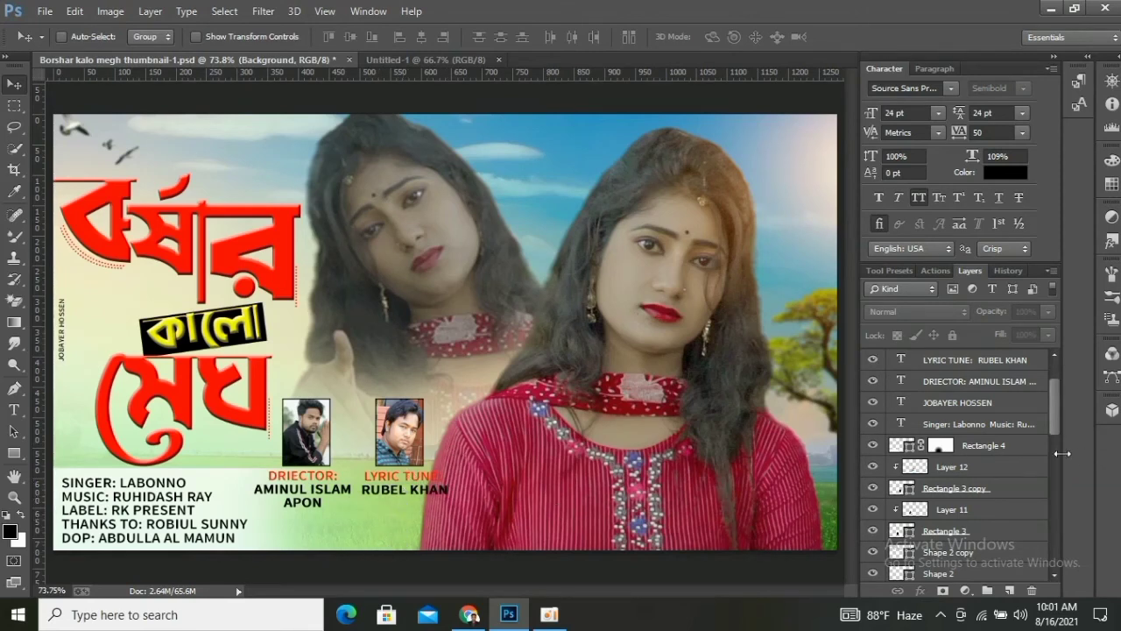
{"action": "scroll", "coordinate": [970, 466], "scroll_direction": "up", "scroll_amount": 1}
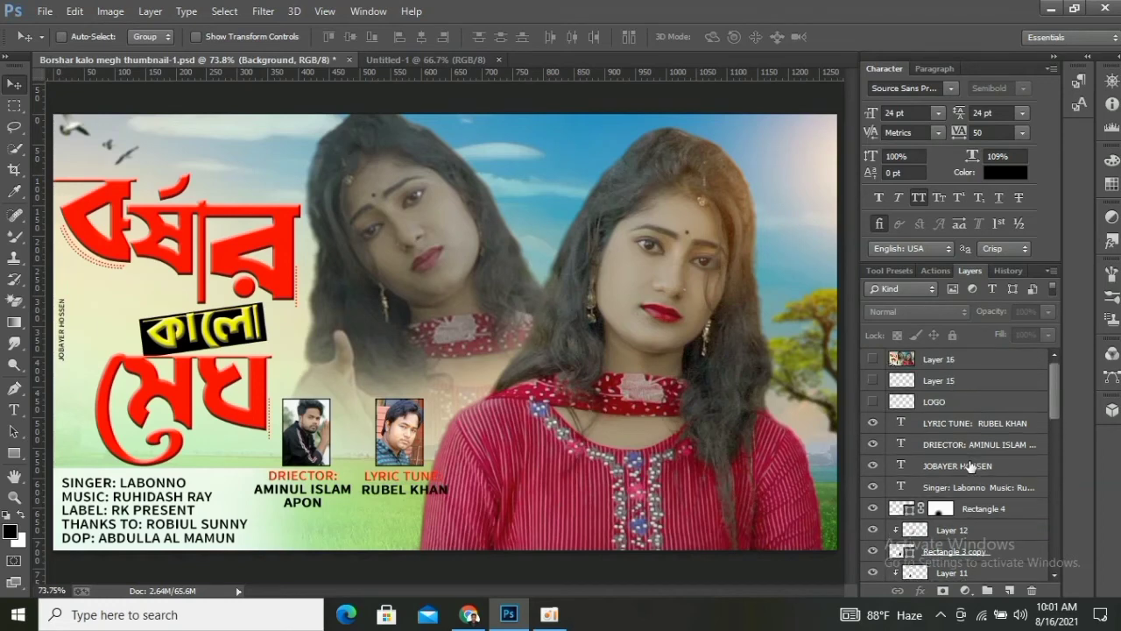
{"action": "left_click", "coordinate": [877, 404]}
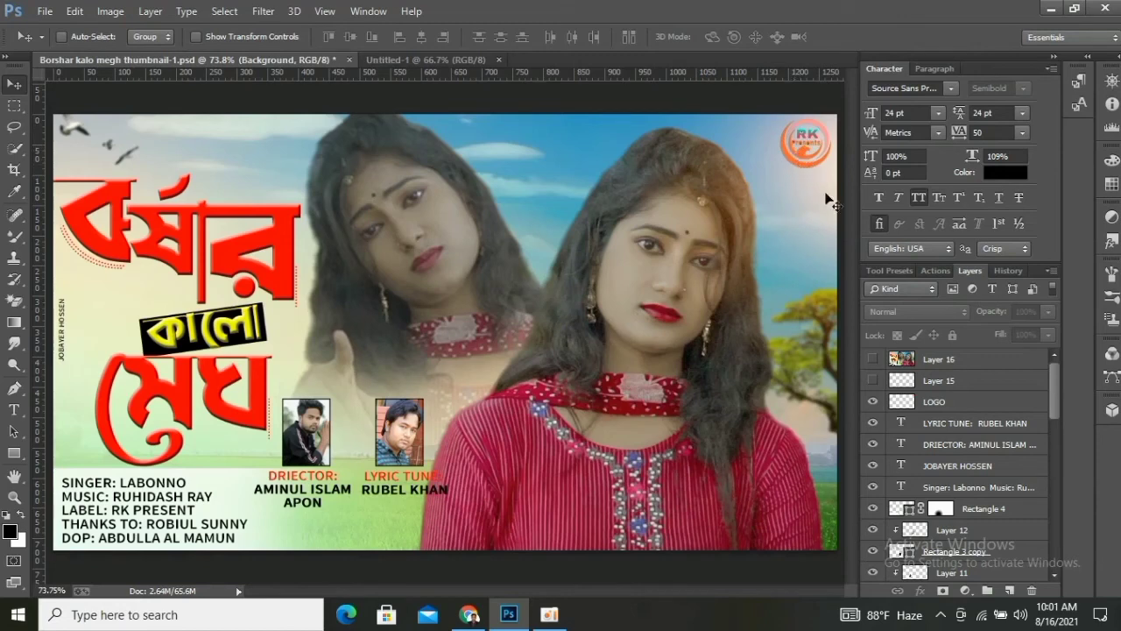
{"action": "left_click", "coordinate": [873, 380]}
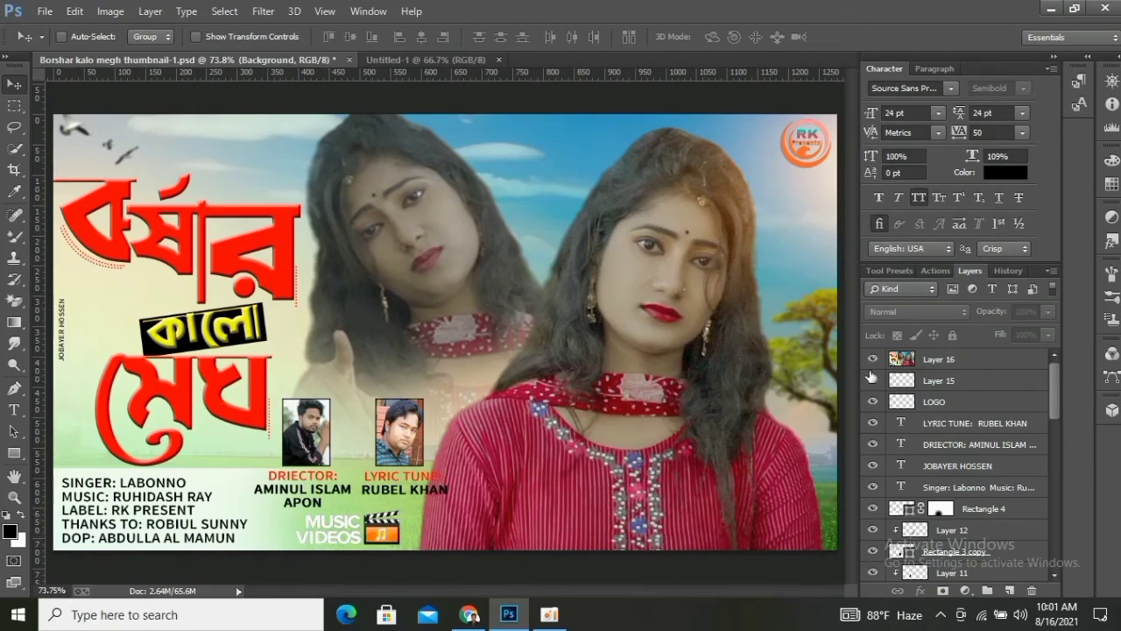
{"action": "left_click", "coordinate": [873, 359]}
- Save a copy of the thumbnail to the Downloads folder in JPEG format as Borshar kalo megh thumbnail-1.jpg
{"action": "left_click", "coordinate": [45, 11]}
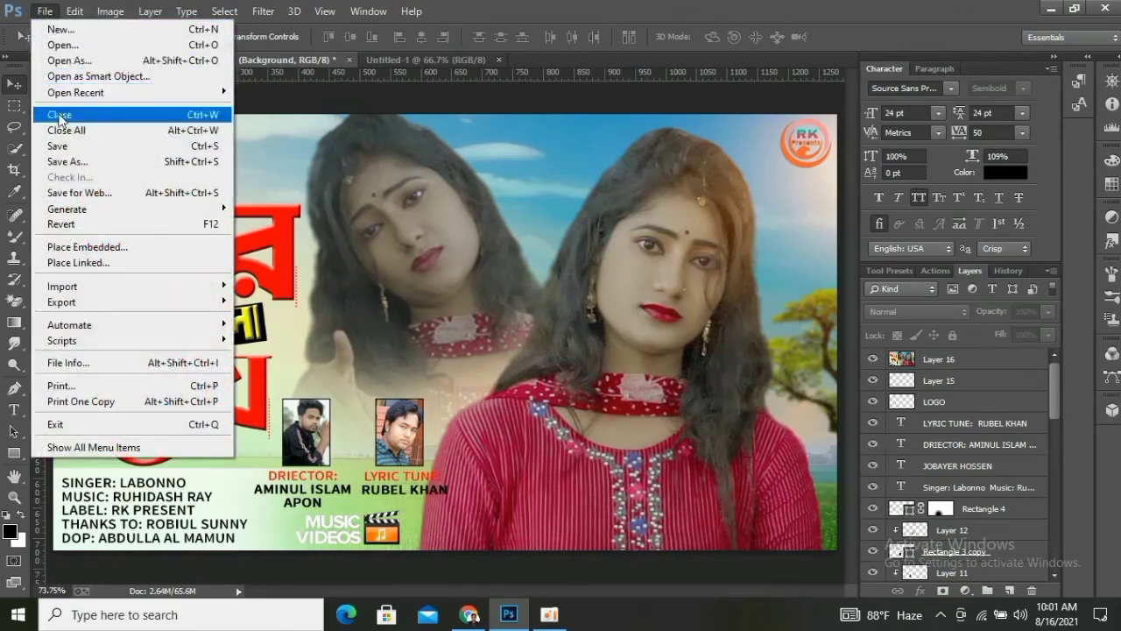
{"action": "left_click", "coordinate": [70, 161]}
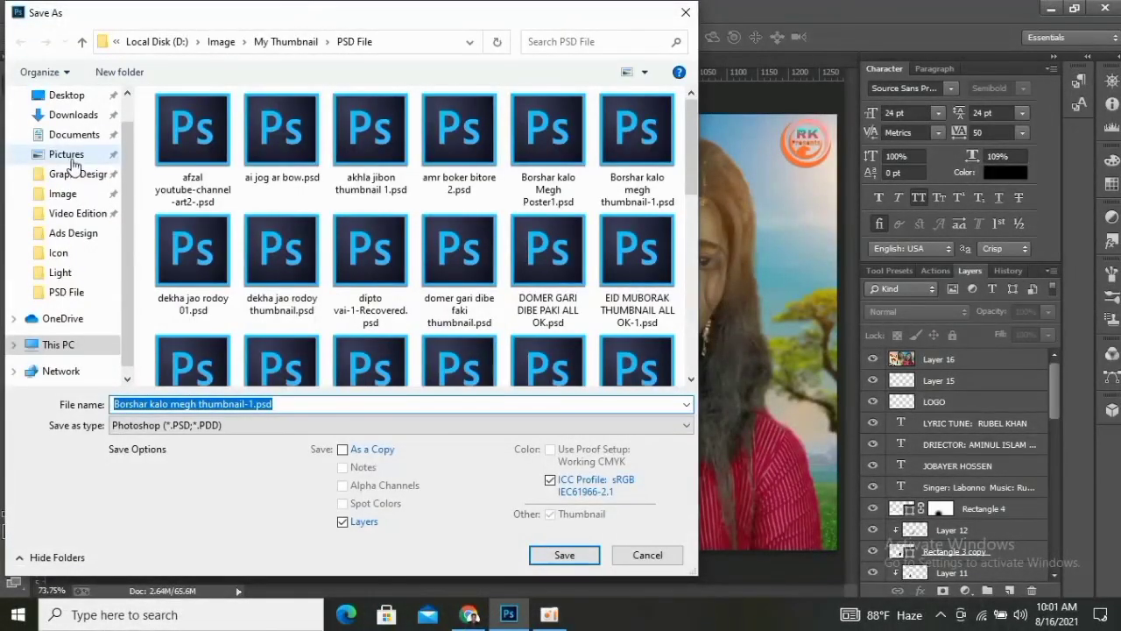
{"action": "left_click", "coordinate": [73, 114]}
{"action": "left_click", "coordinate": [249, 403]}
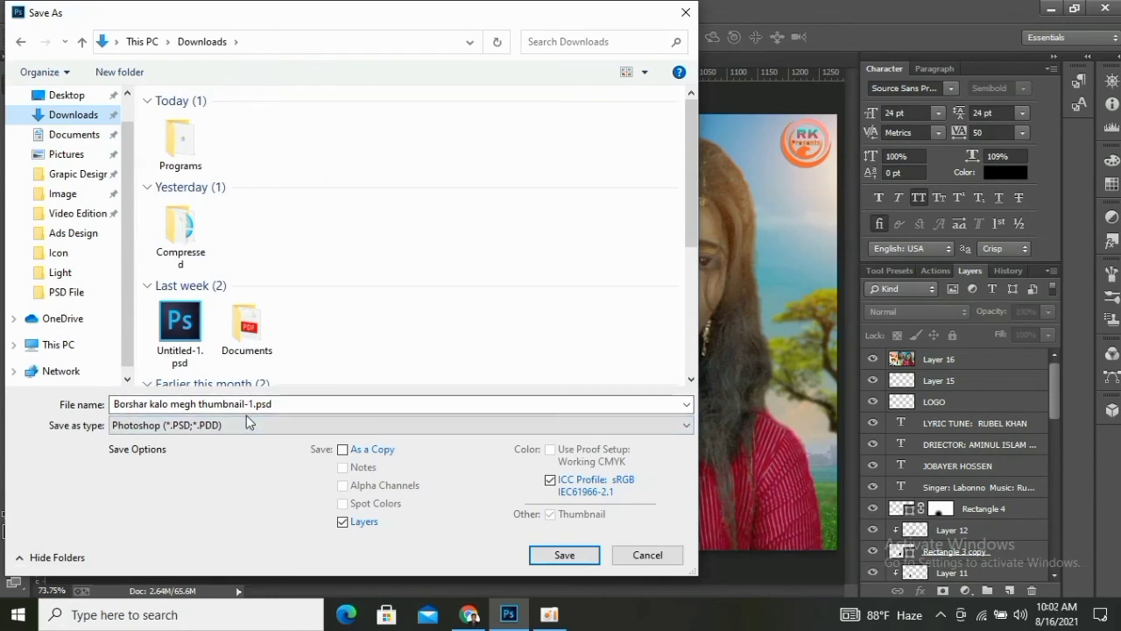
{"action": "left_click", "coordinate": [238, 425]}
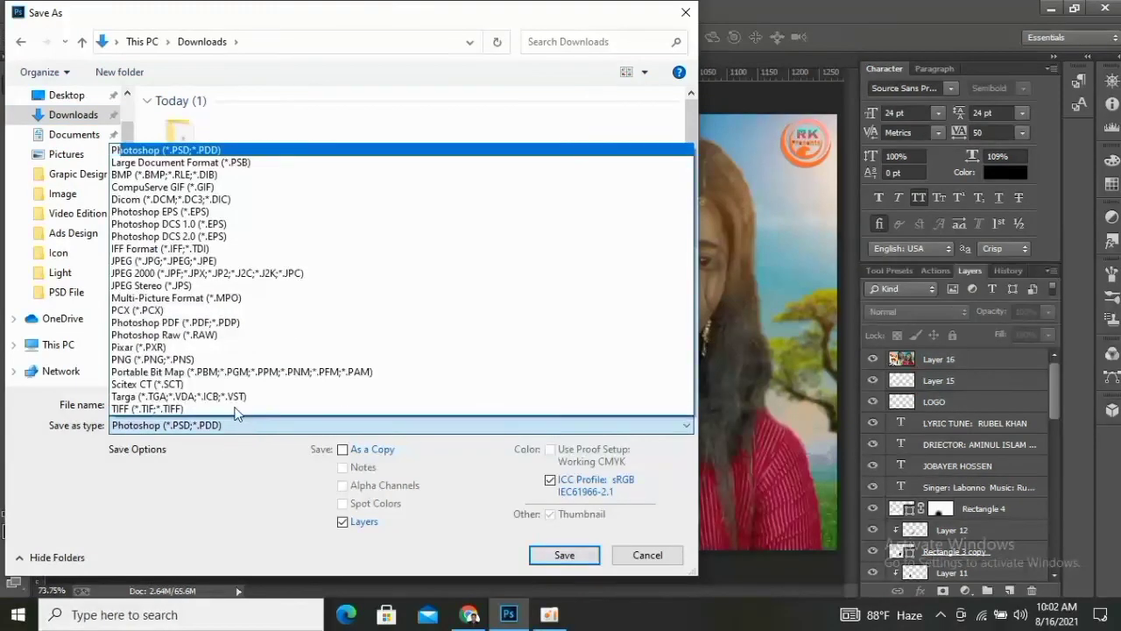
{"action": "left_click", "coordinate": [185, 261]}
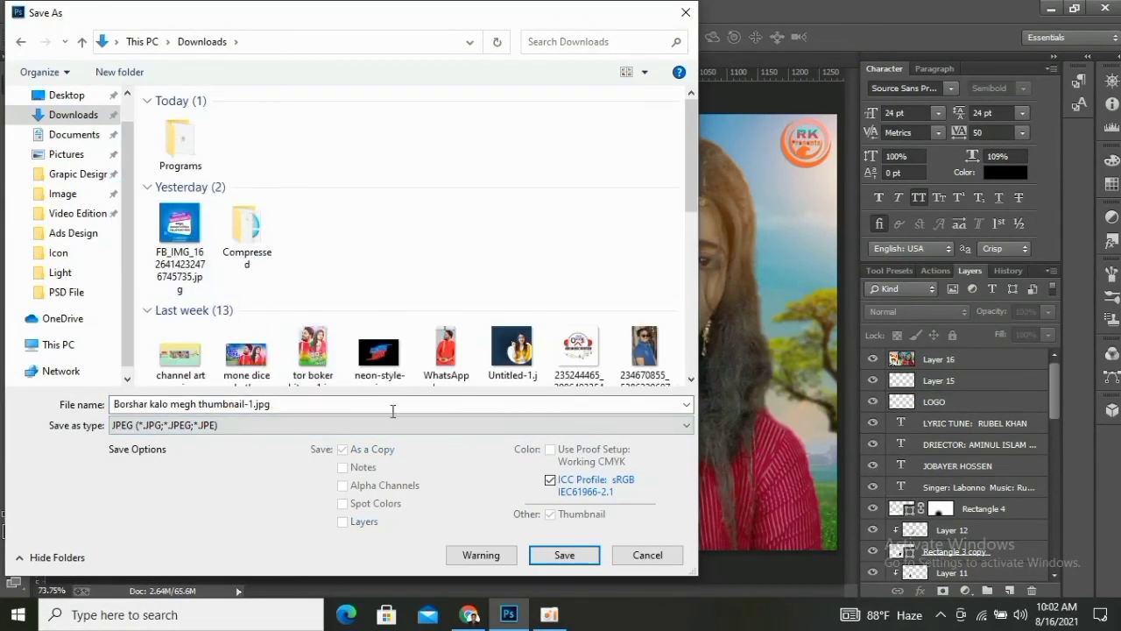